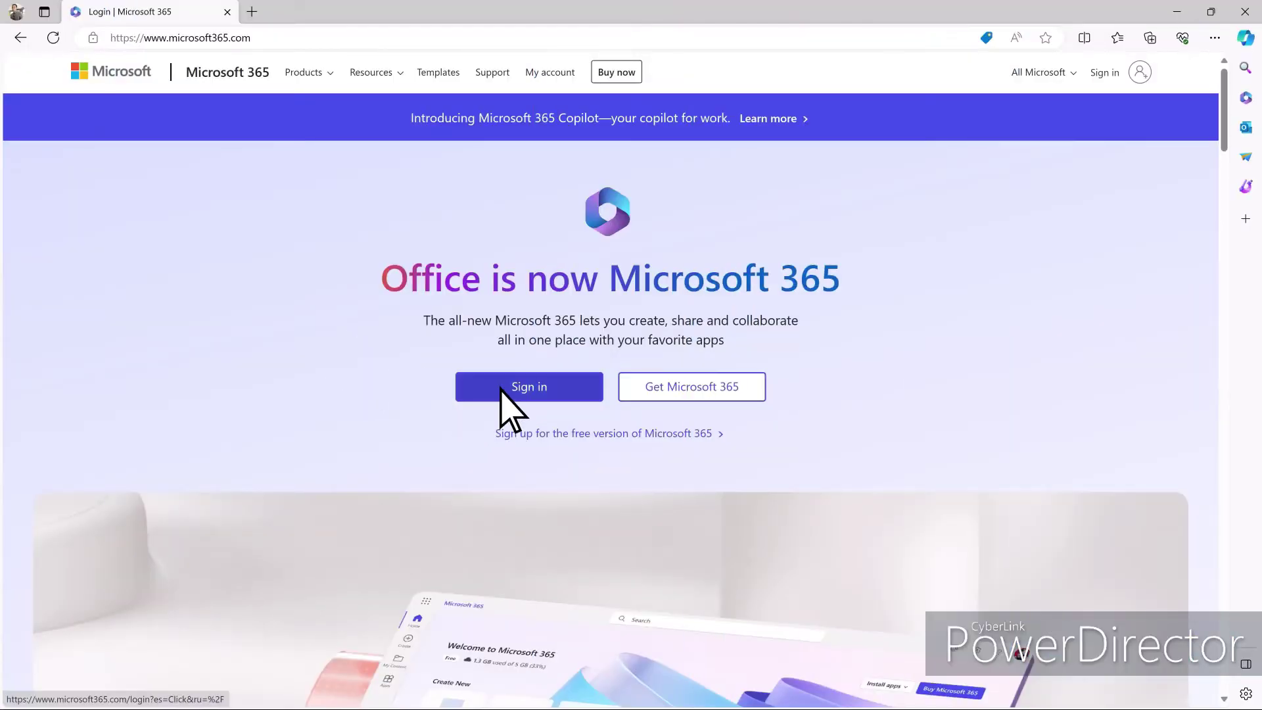
Sign in to Microsoft 365 with the work account email and password
left_click(499, 387)
type("so.com")
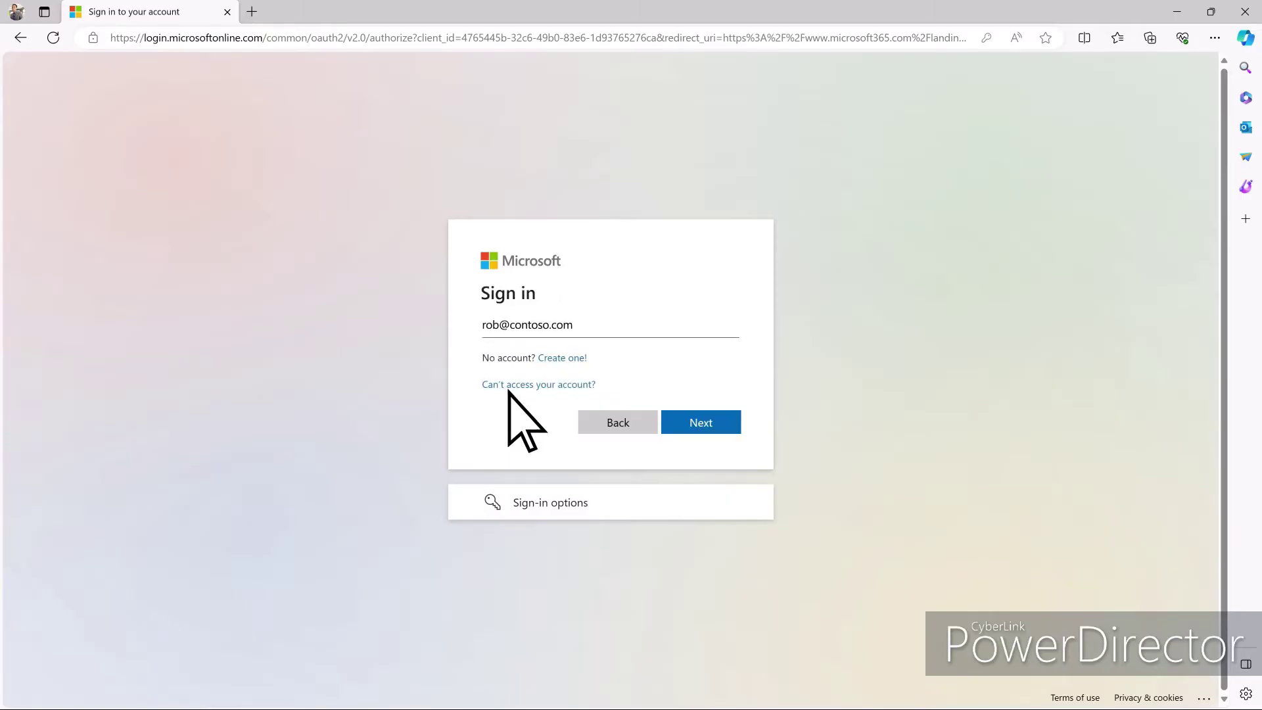
left_click(686, 426)
type("••")
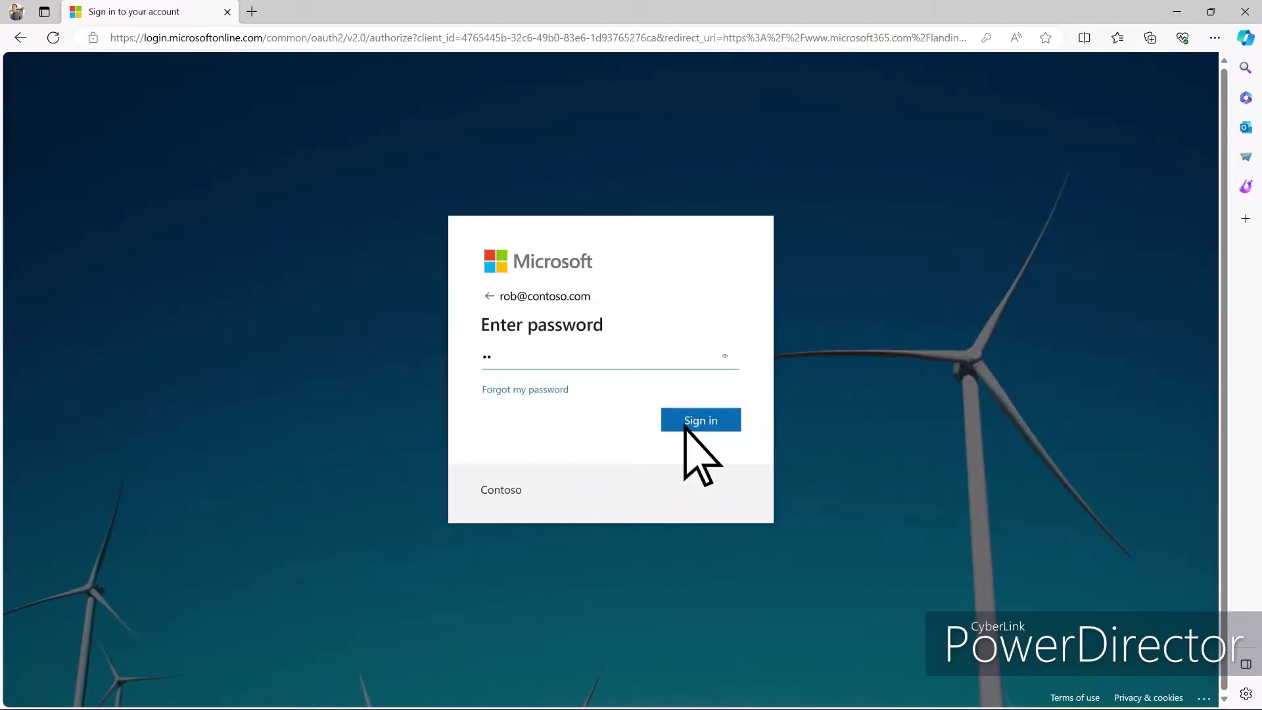
left_click(681, 420)
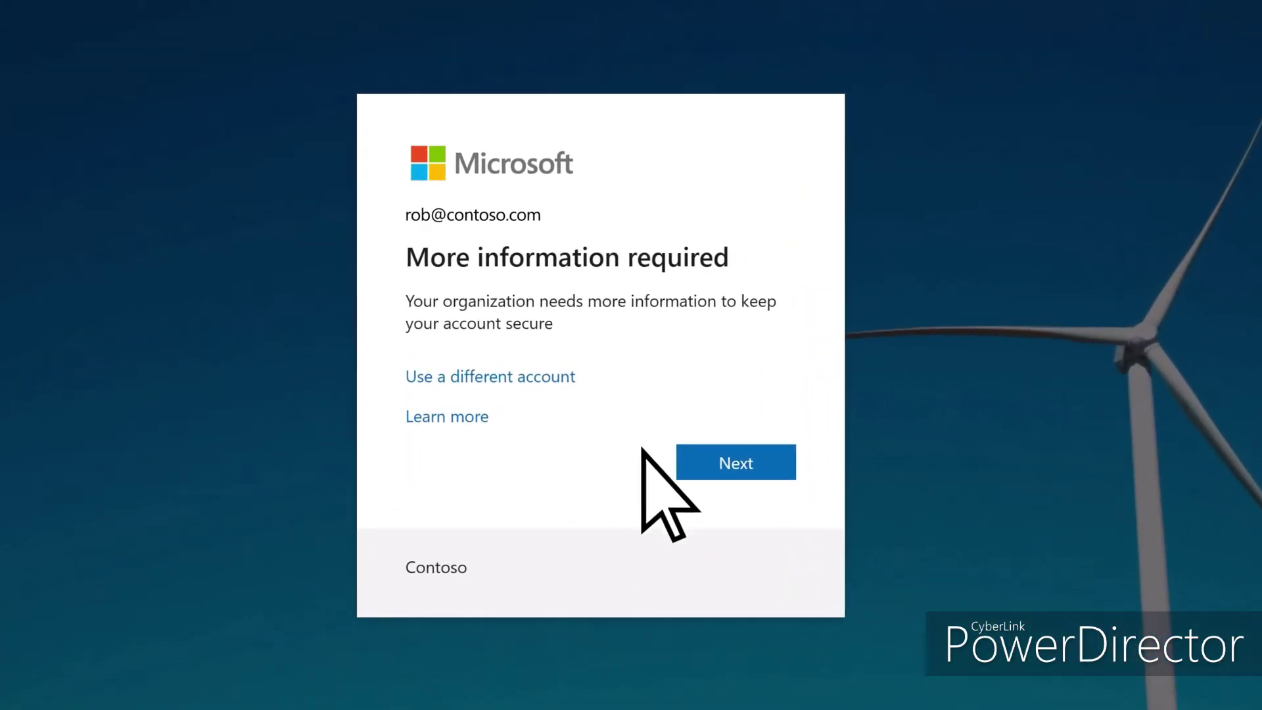
Continue past the More information required notice to begin security setup
left_click(706, 468)
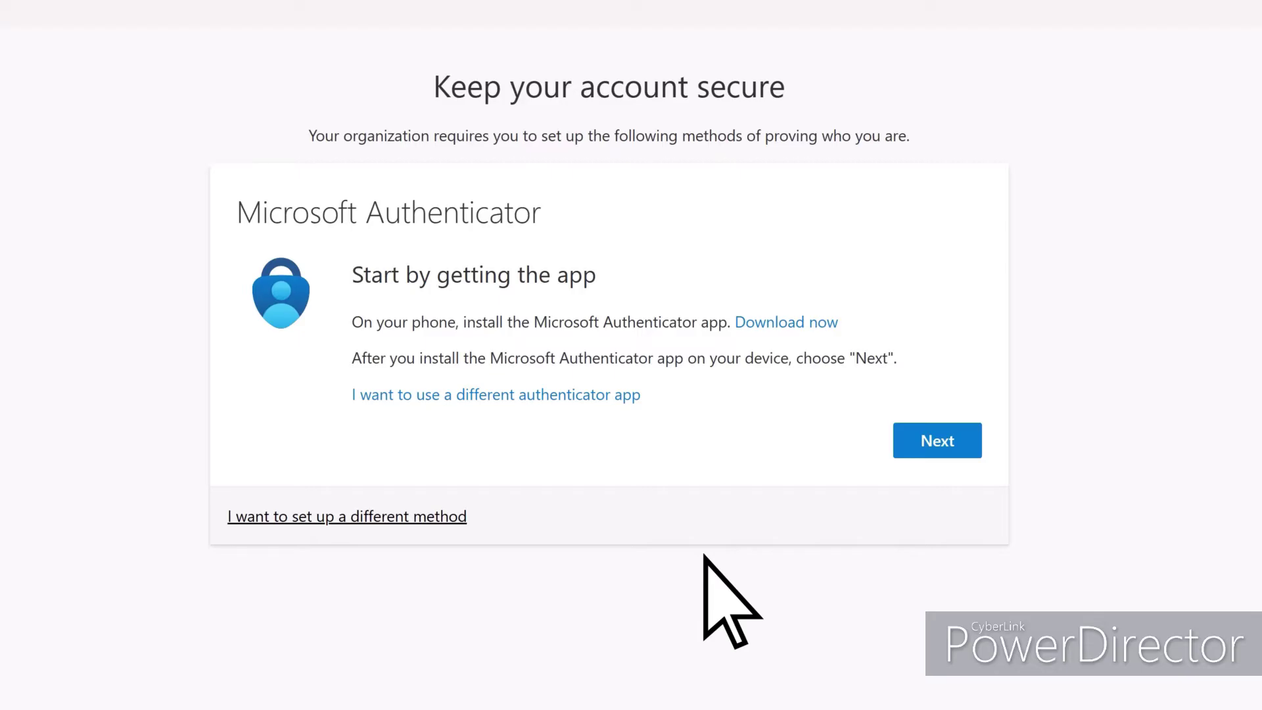
left_click(806, 323)
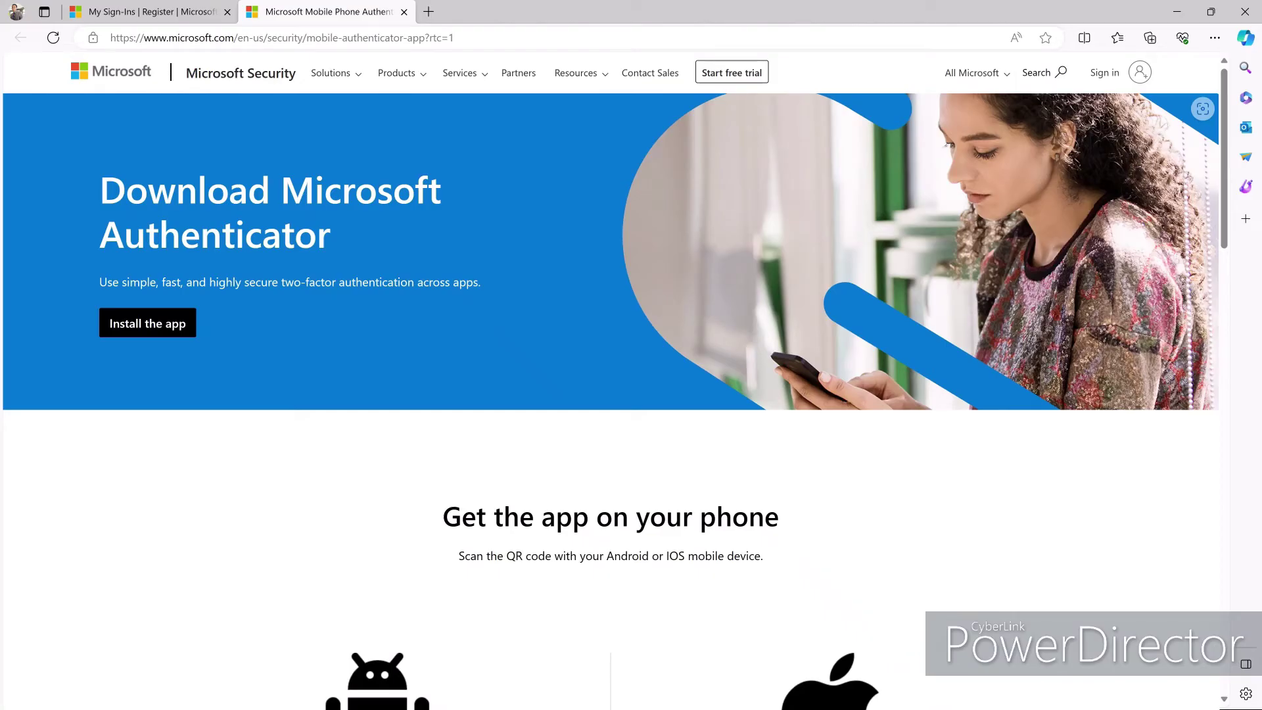
scroll(612, 380, "down", 1)
scroll(611, 381, "down", 2)
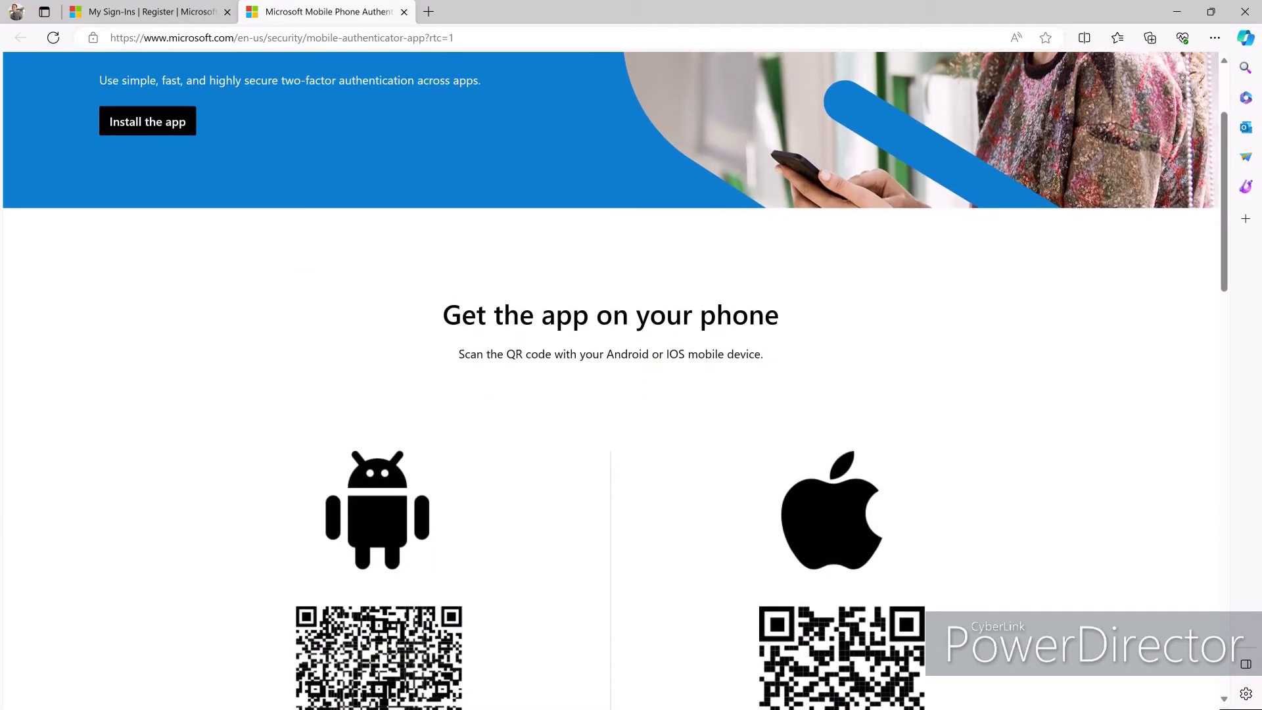
scroll(612, 382, "down", 2)
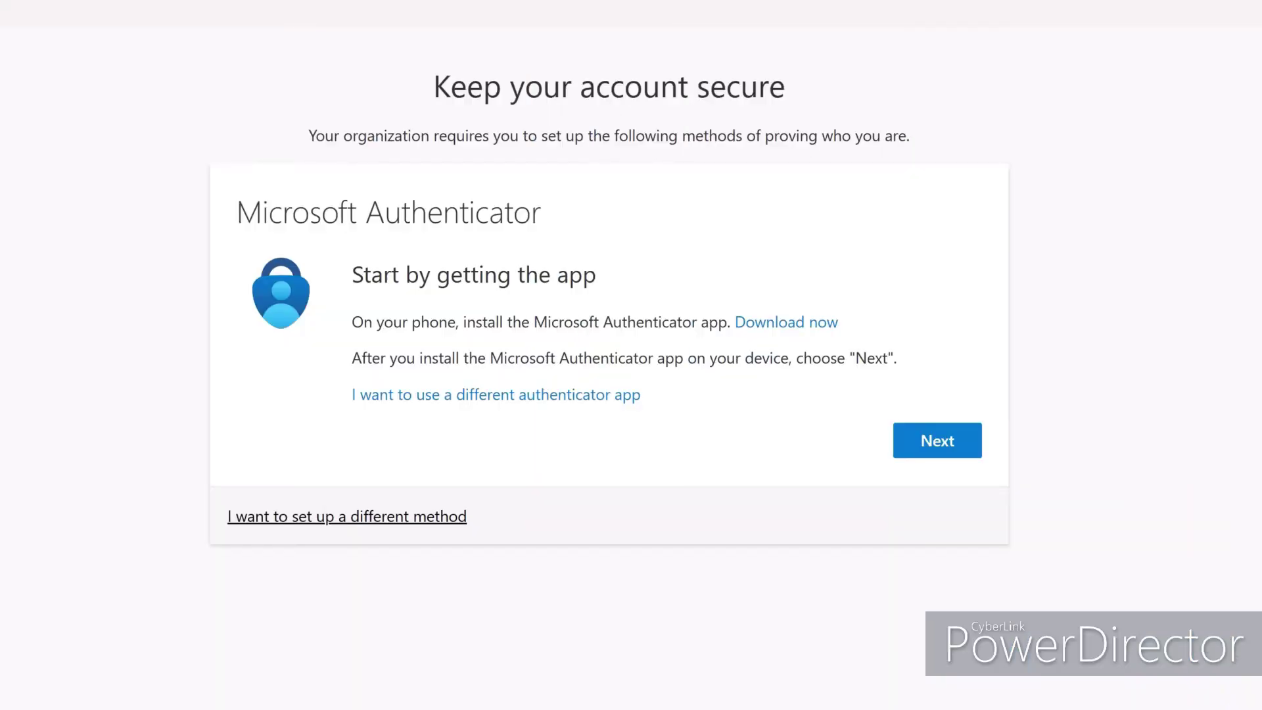
Confirm the Authenticator app is installed and continue to the QR code for linking the phone
left_click(910, 443)
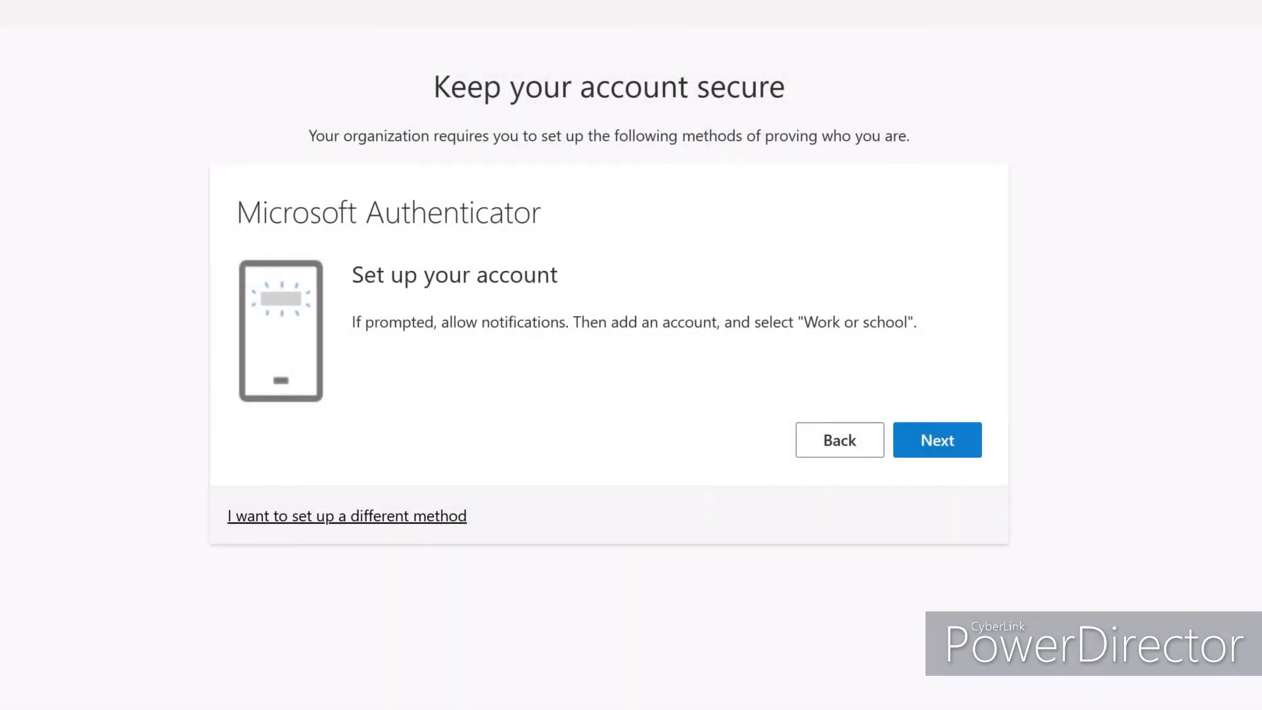
left_click(912, 446)
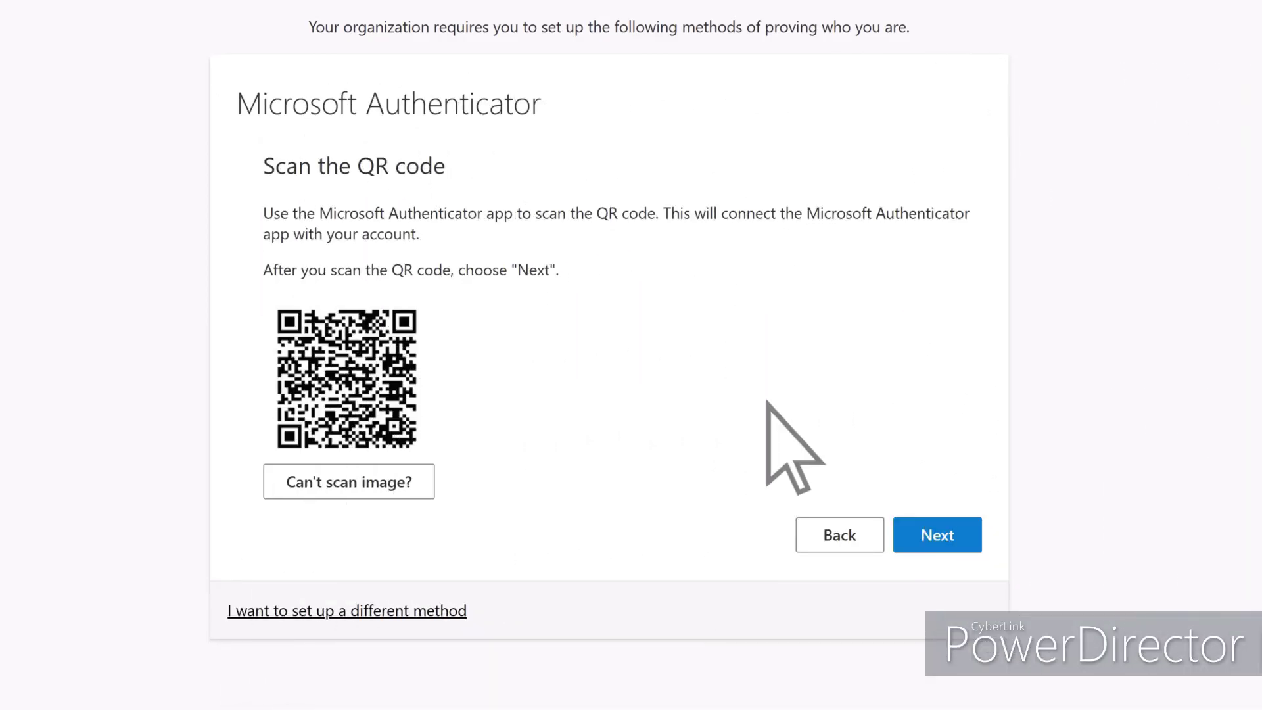
Confirm the QR code is scanned, triggering the test notification with number 67
left_click(909, 538)
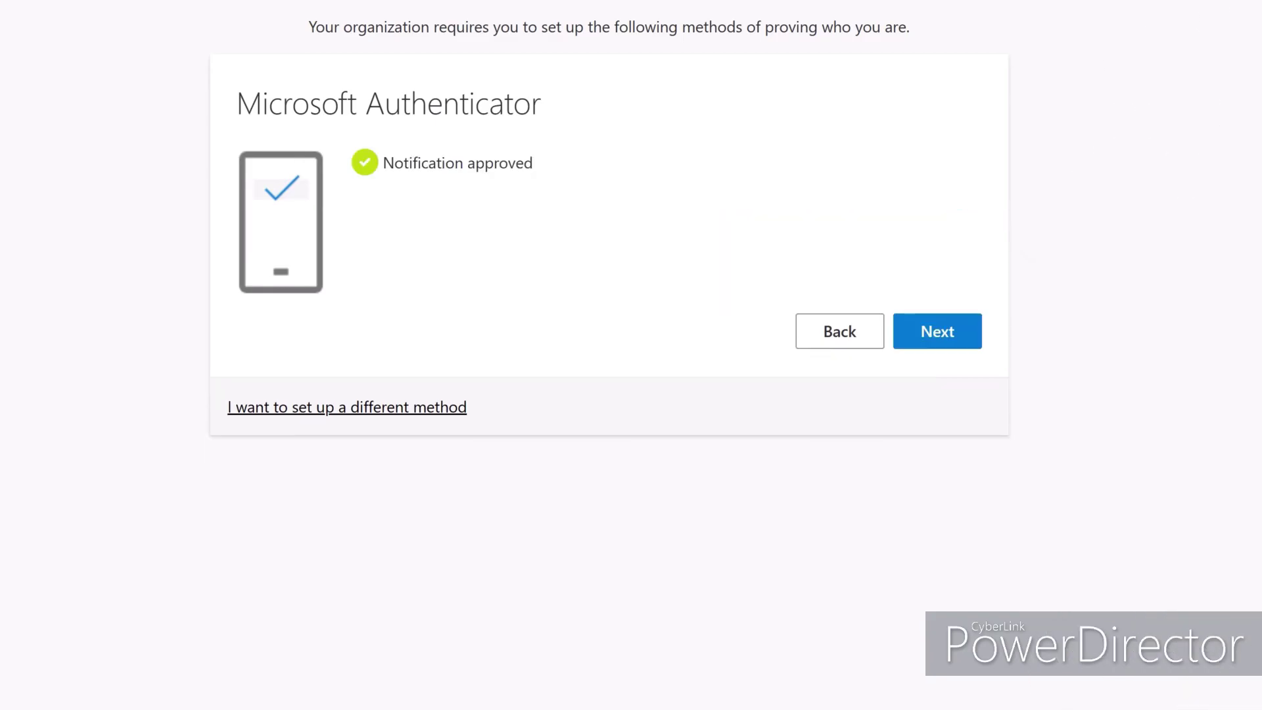
Finish security setup with Authenticator as default and continue to the Microsoft 365 home page
left_click(913, 336)
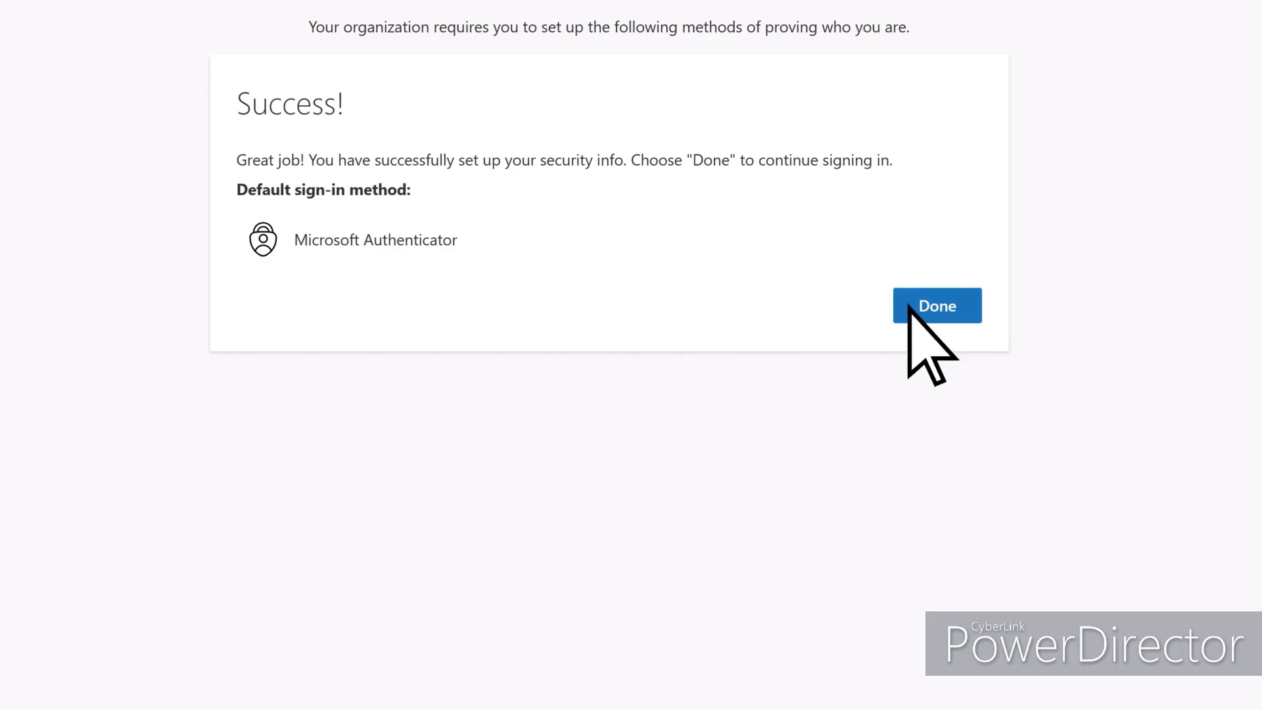
left_click(912, 312)
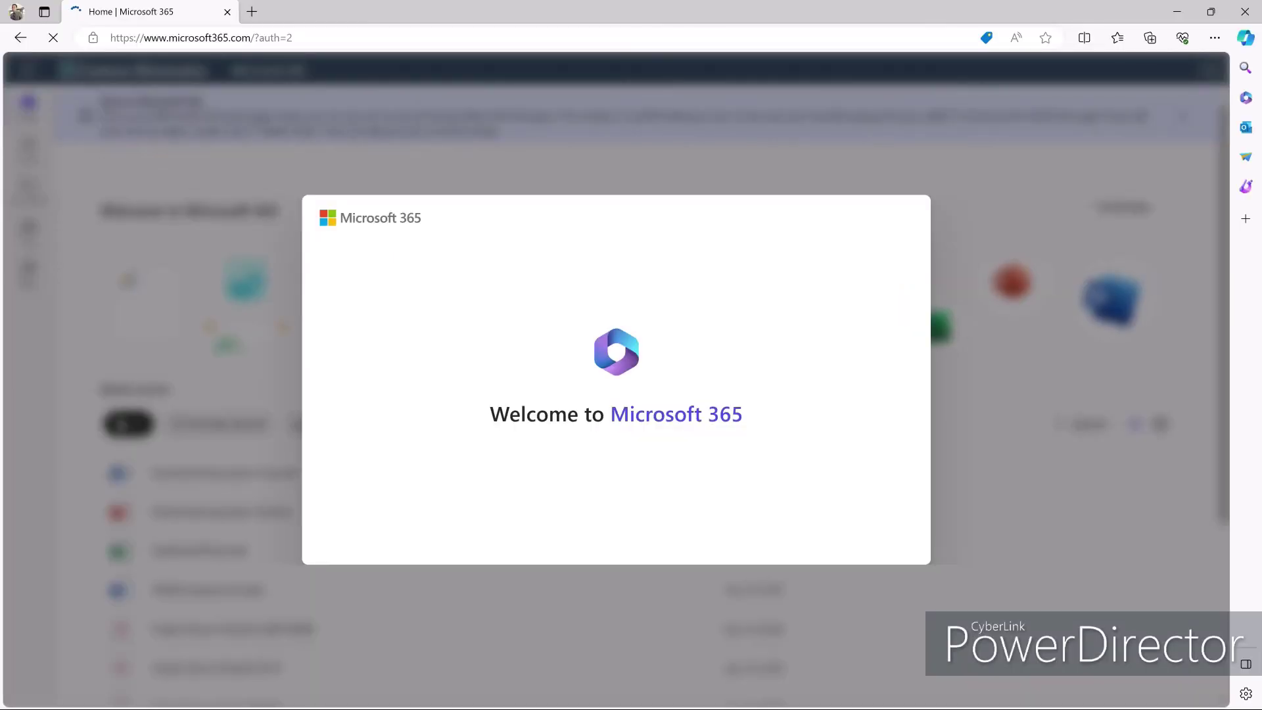